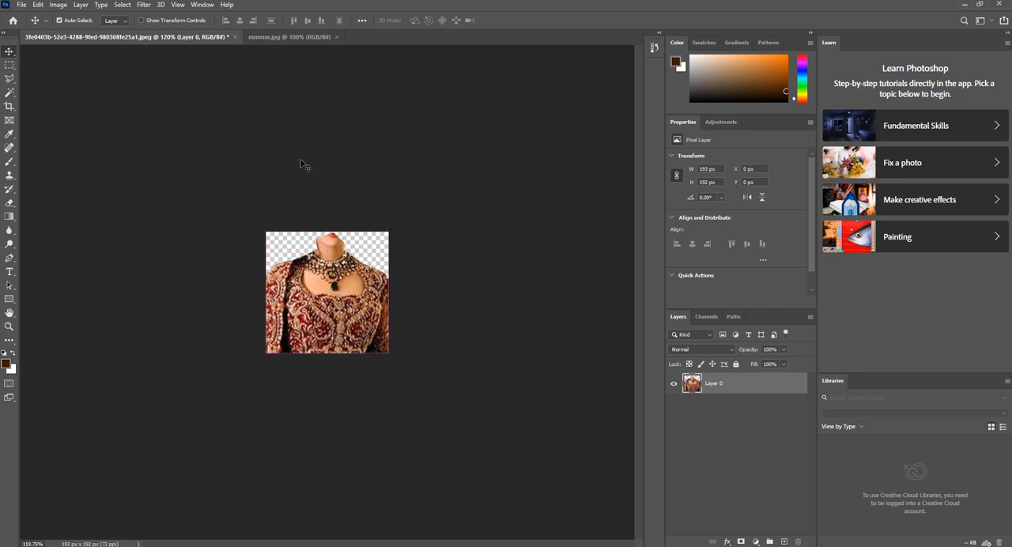
# Crop the mmmm.jpg photo to the woman's head and upper torso, about 178 × 280 px, and clear the selection
pyautogui.click(289, 38)
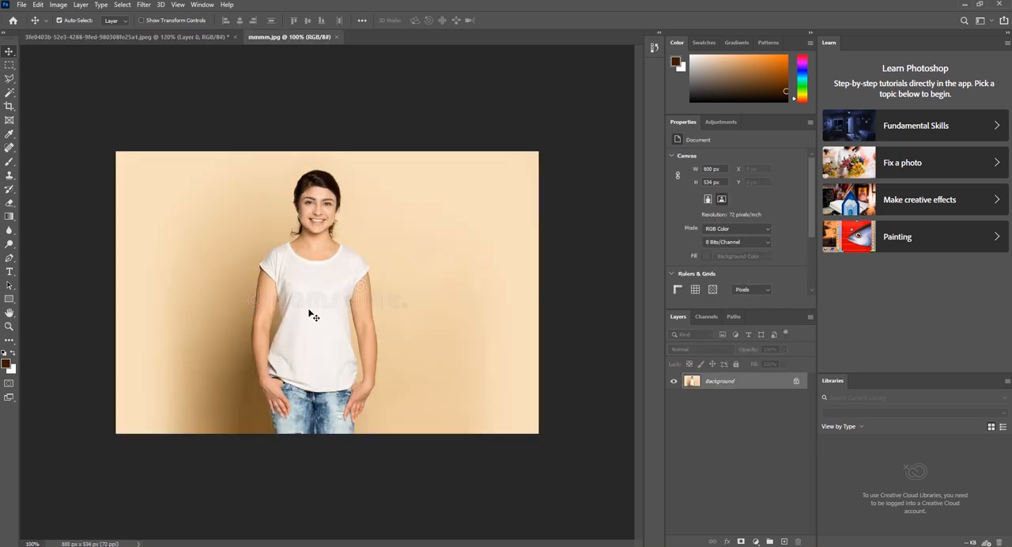
pyautogui.click(10, 66)
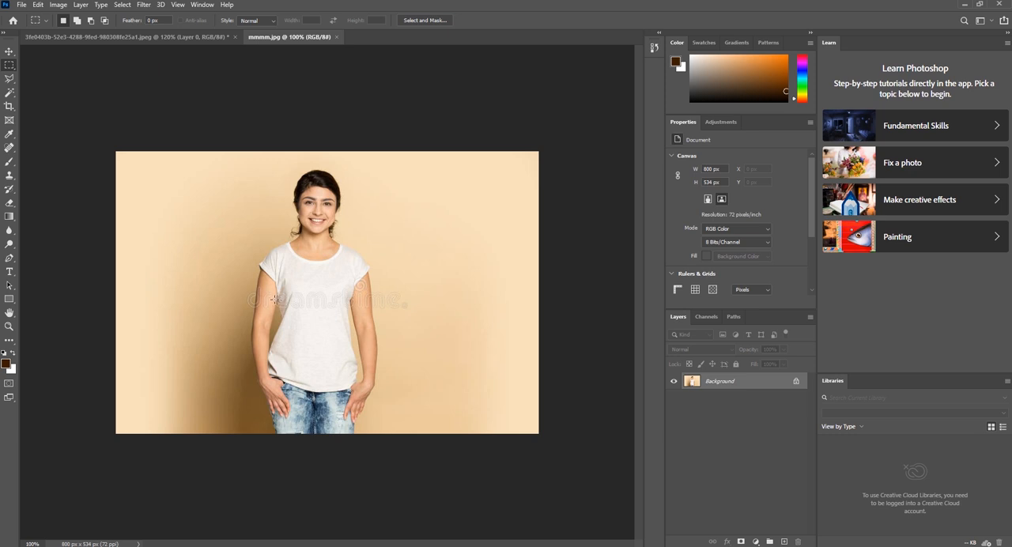
pyautogui.moveTo(273, 298); pyautogui.dragTo(356, 279)
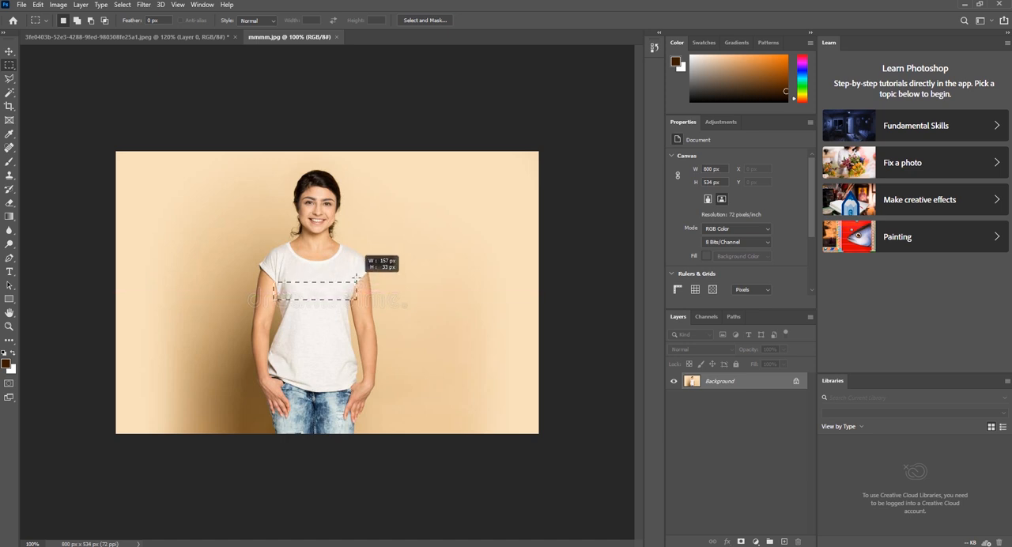
pyautogui.moveTo(356, 221); pyautogui.dragTo(367, 148)
pyautogui.press('Left')
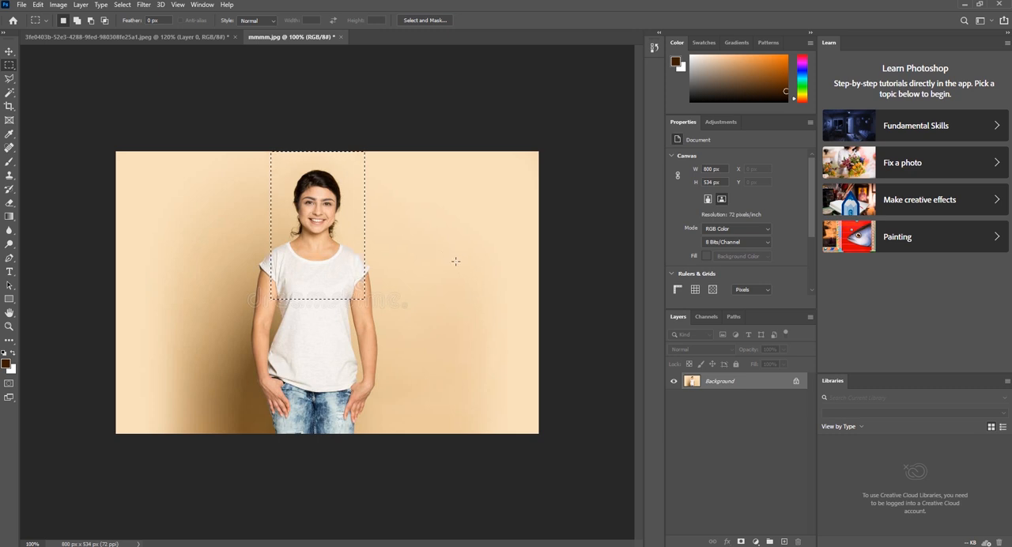
pyautogui.click(57, 6)
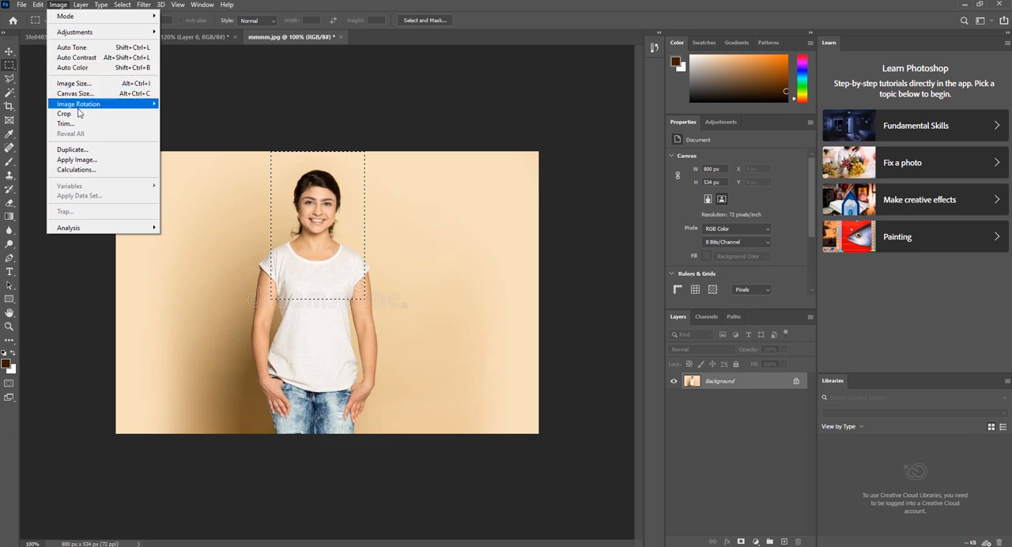
pyautogui.click(113, 115)
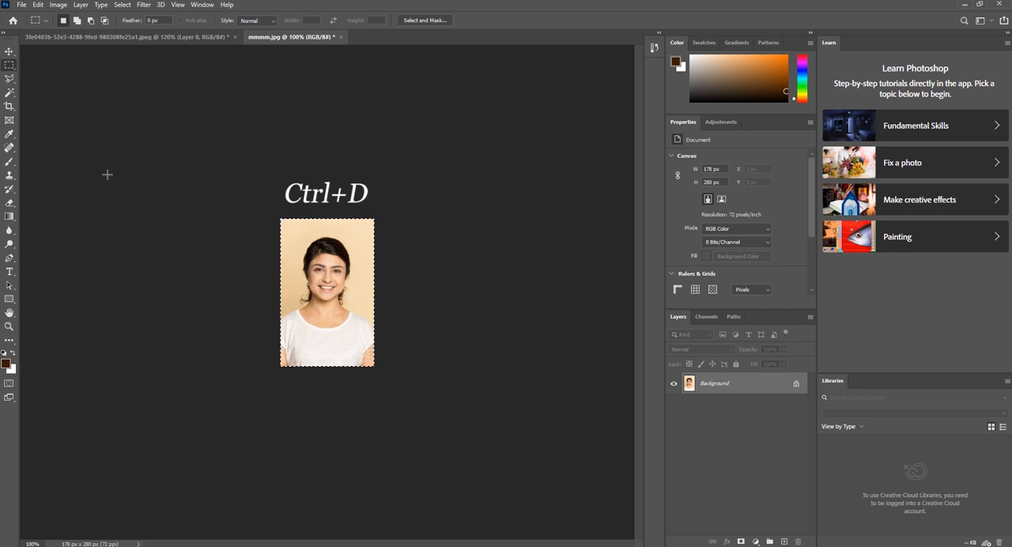
pyautogui.hotkey('ctrl', 'd')
# Copy the embroidered red dress cutout into the cropped mmmm.jpg portrait and place it over the woman's torso
pyautogui.click(8, 52)
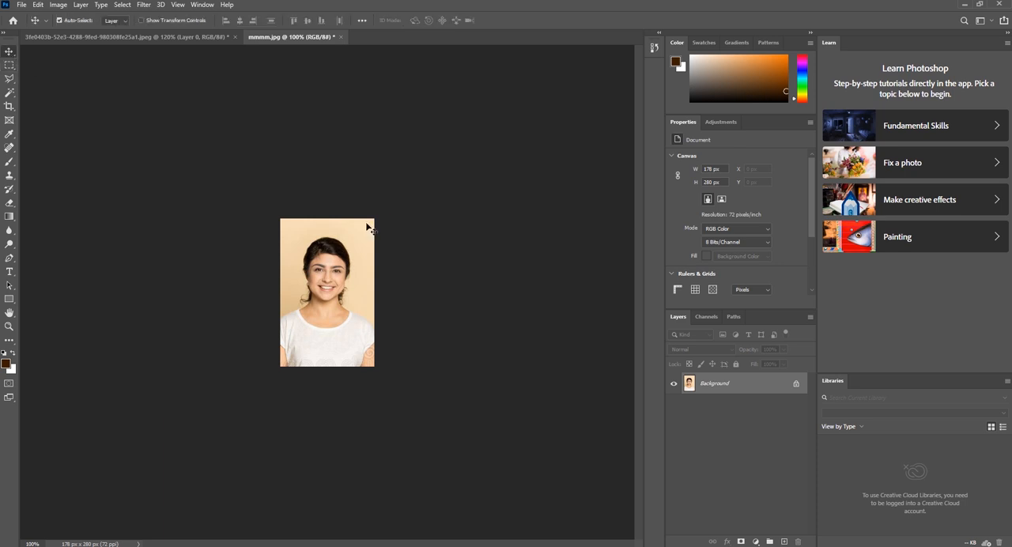
pyautogui.click(127, 37)
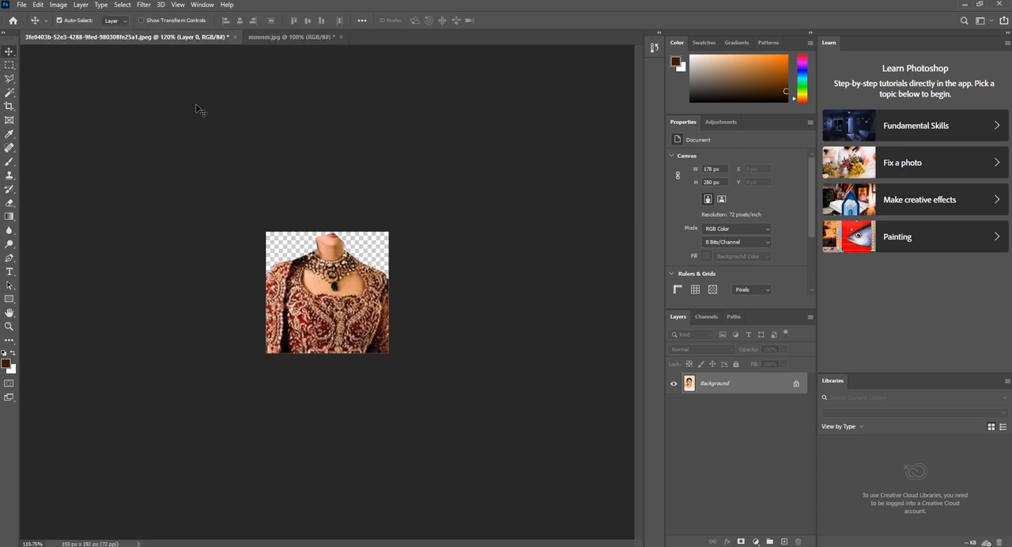
pyautogui.moveTo(329, 320); pyautogui.dragTo(327, 357)
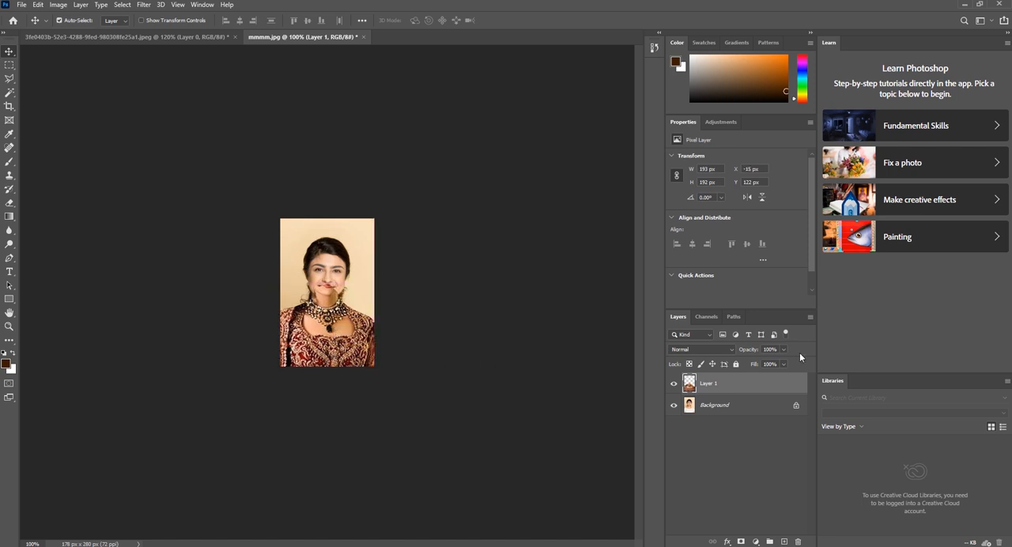
# Lower the dress layer's opacity to about 51% to check its fit, and restore it to 100%
pyautogui.click(782, 348)
pyautogui.moveTo(777, 362); pyautogui.dragTo(761, 365)
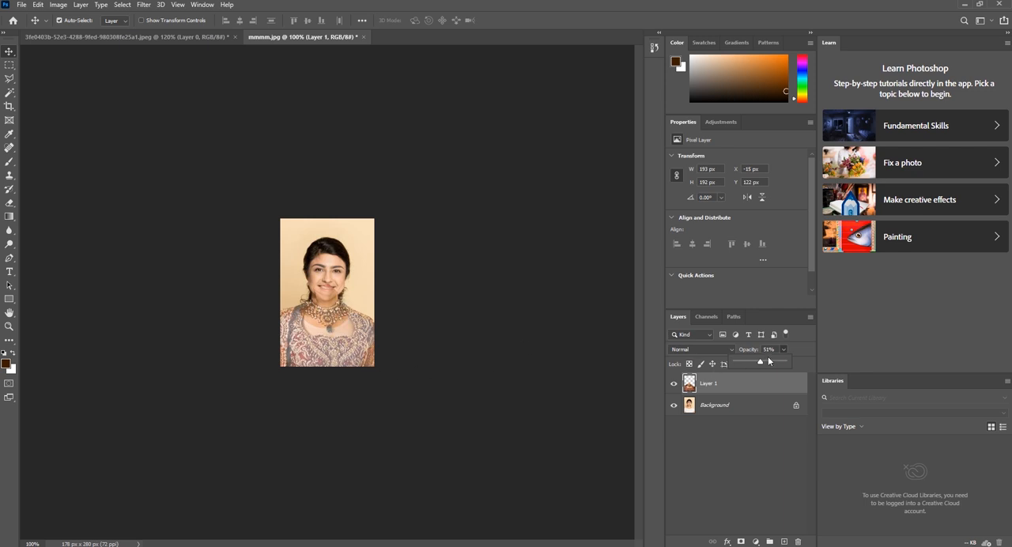
pyautogui.moveTo(761, 361); pyautogui.dragTo(803, 361)
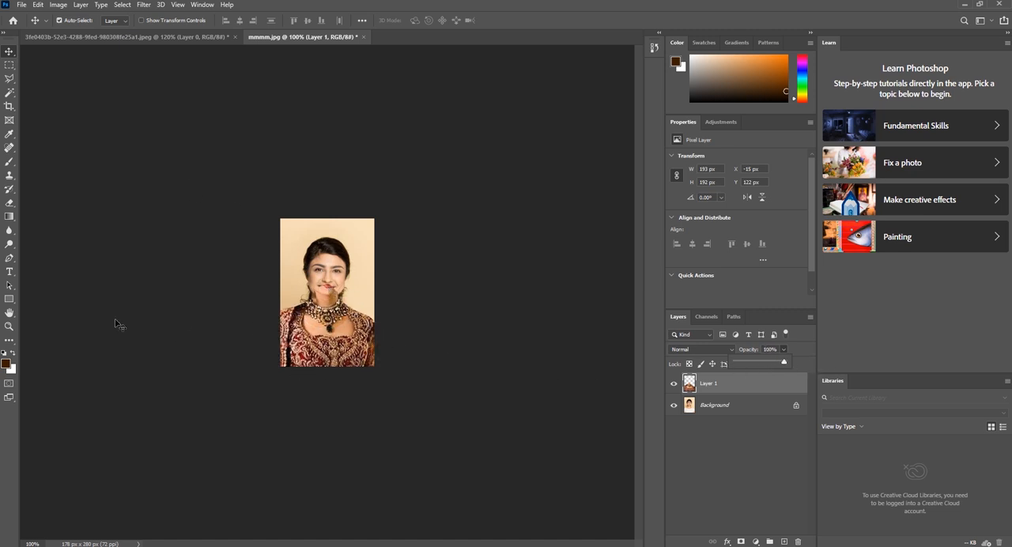
# Add a layer mask to the dress layer, Layer 1
pyautogui.click(8, 326)
pyautogui.moveTo(340, 297); pyautogui.dragTo(364, 321)
pyautogui.click(9, 52)
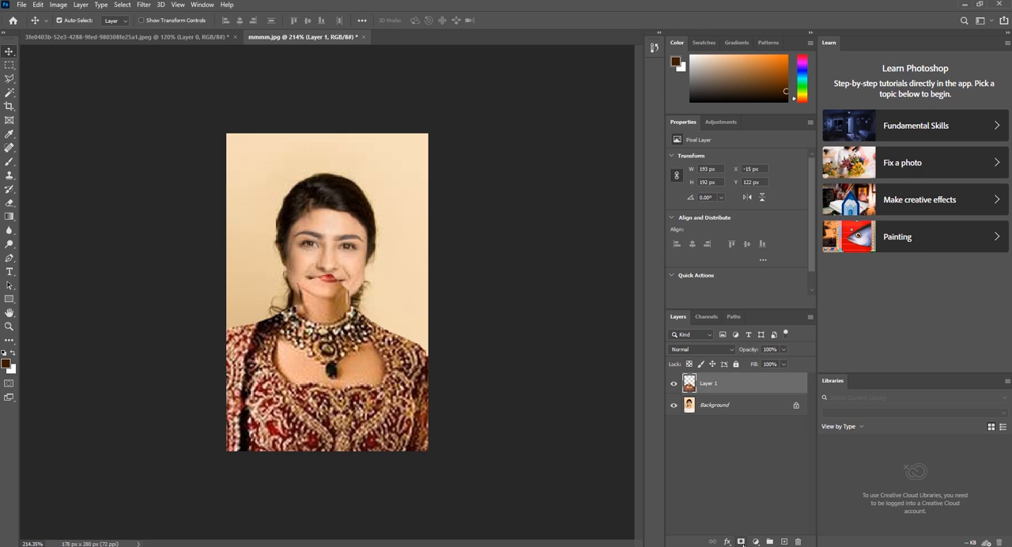
pyautogui.click(740, 541)
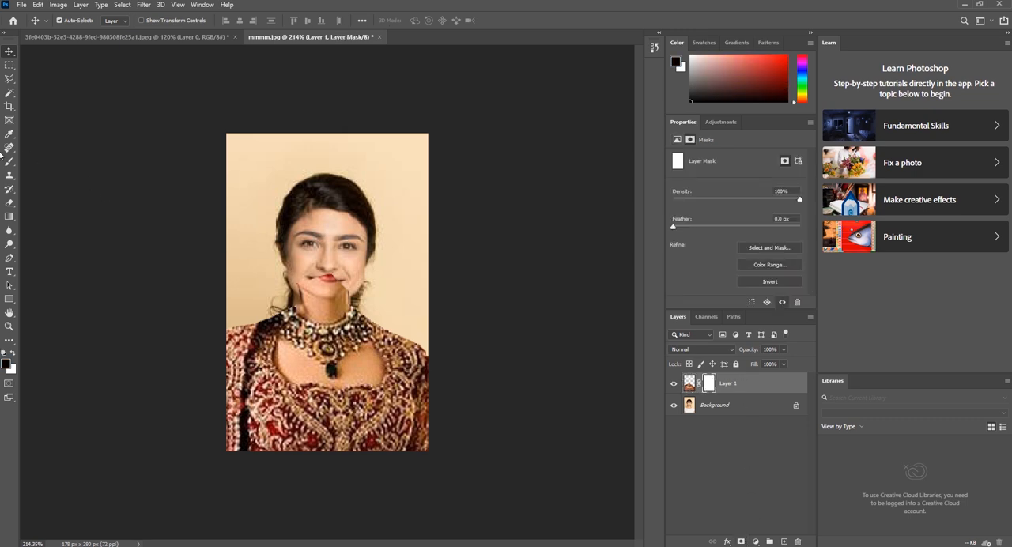
# Brush black on the dress layer's mask over the mouth, chin and upper neck to reveal the woman's own face
pyautogui.click(9, 161)
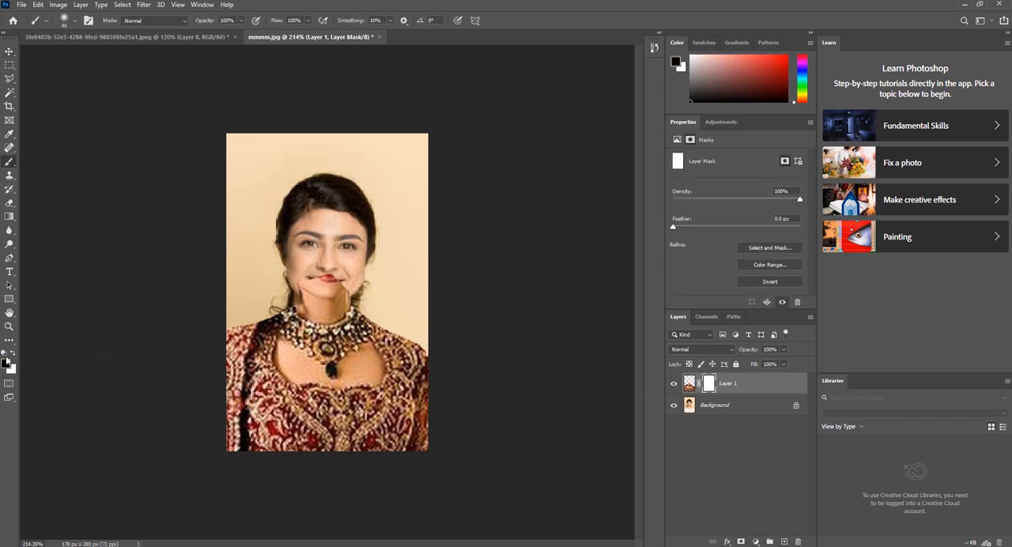
pyautogui.click(11, 353)
pyautogui.click(12, 353)
pyautogui.moveTo(320, 296)
pyautogui.mouseDown()
pyautogui.moveTo(341, 294)
pyautogui.moveTo(311, 306)
pyautogui.moveTo(310, 292)
pyautogui.moveTo(340, 291)
pyautogui.moveTo(305, 284)
pyautogui.moveTo(332, 299)
pyautogui.mouseUp()
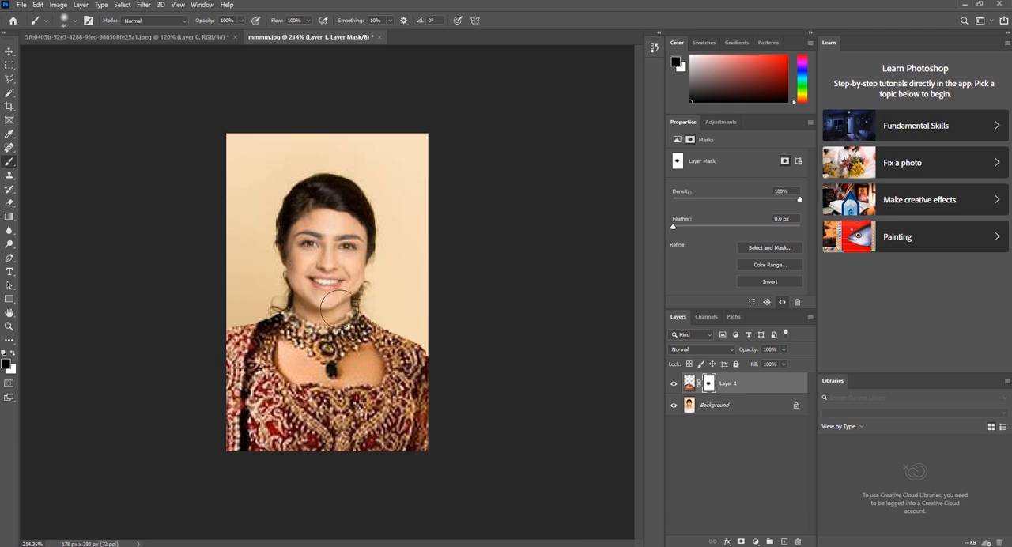
pyautogui.moveTo(312, 294); pyautogui.dragTo(328, 292)
pyautogui.click(9, 52)
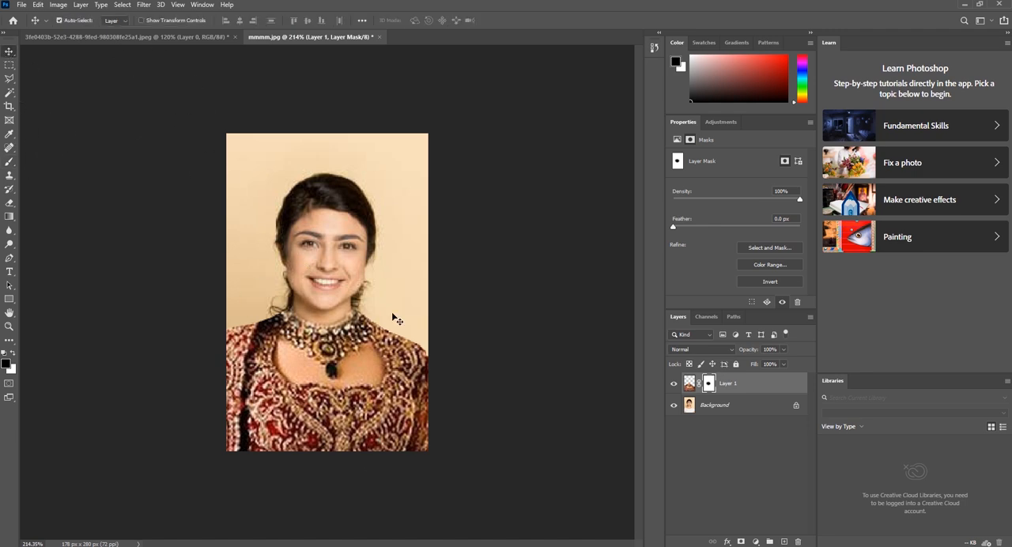
# Apply Match Color to the Background layer with Luminance 123 and Color Intensity about 122
pyautogui.click(724, 406)
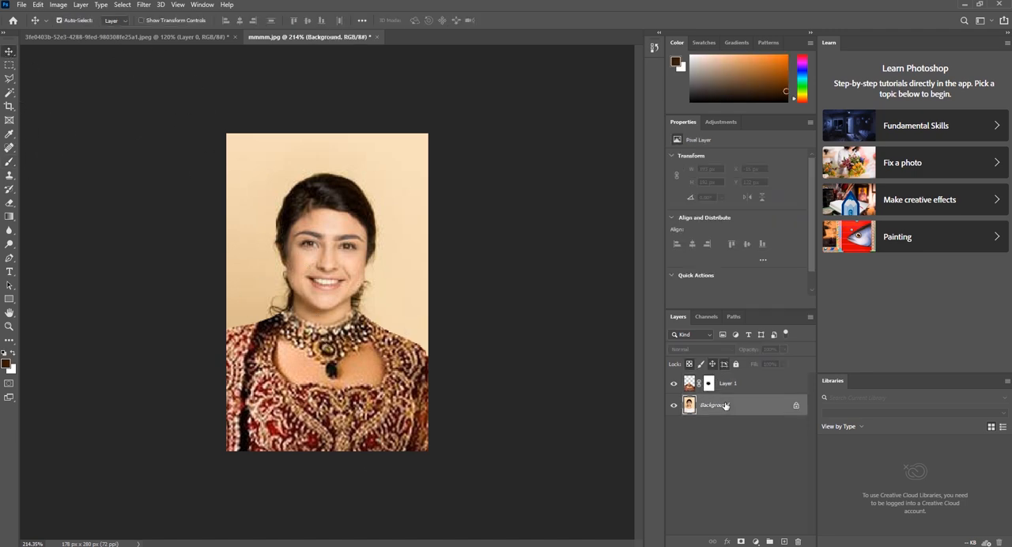
pyautogui.click(59, 4)
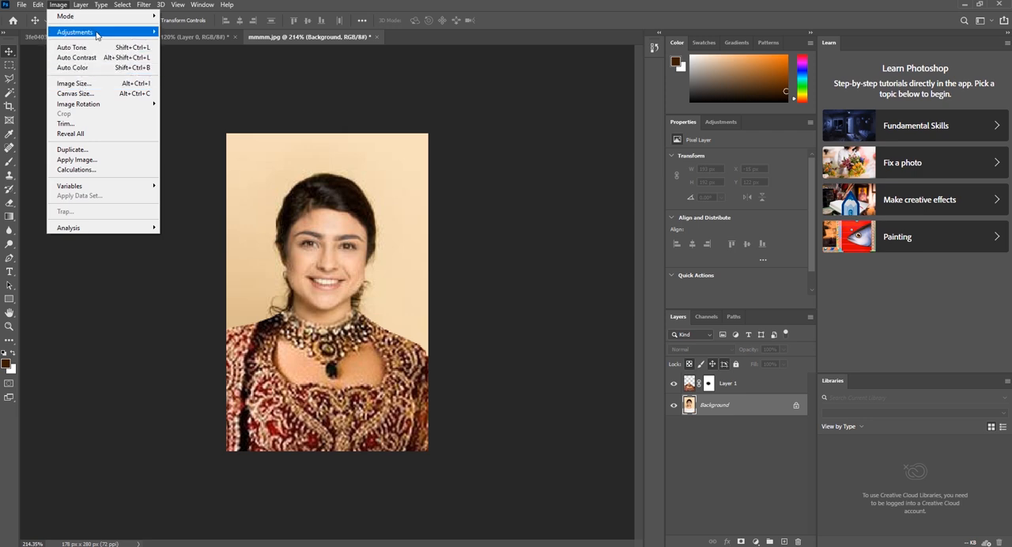
pyautogui.moveTo(99, 34)
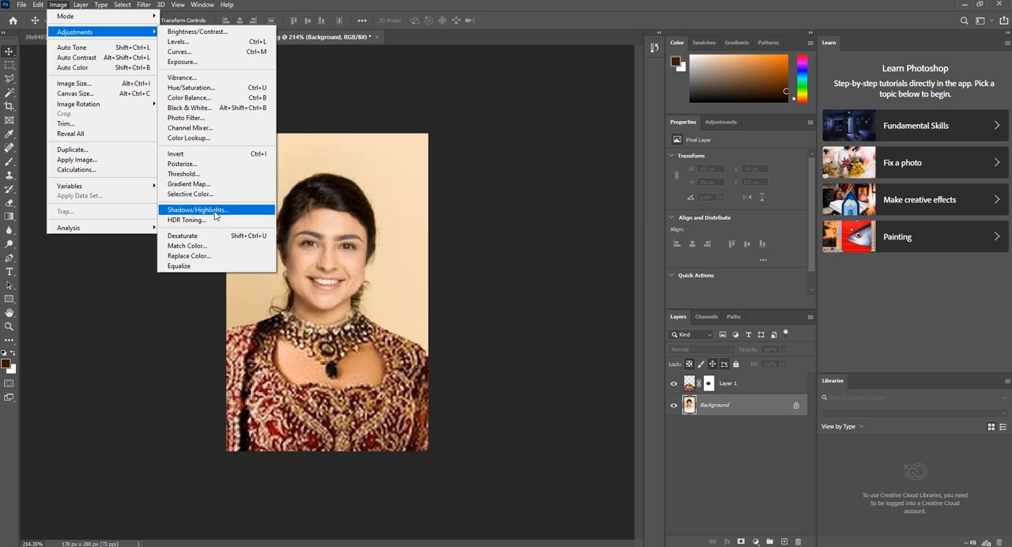
pyautogui.click(240, 248)
pyautogui.moveTo(537, 79); pyautogui.dragTo(567, 66)
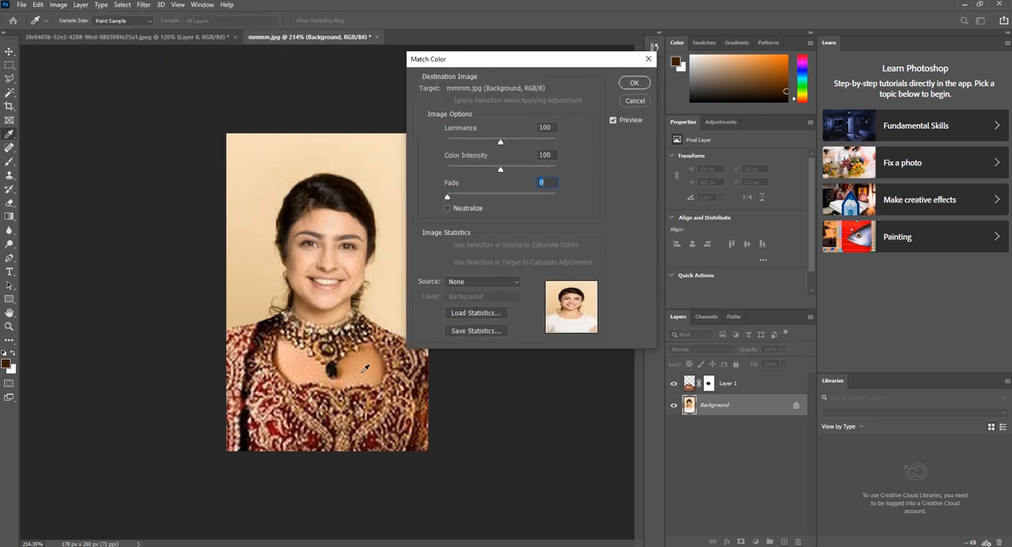
pyautogui.click(363, 368)
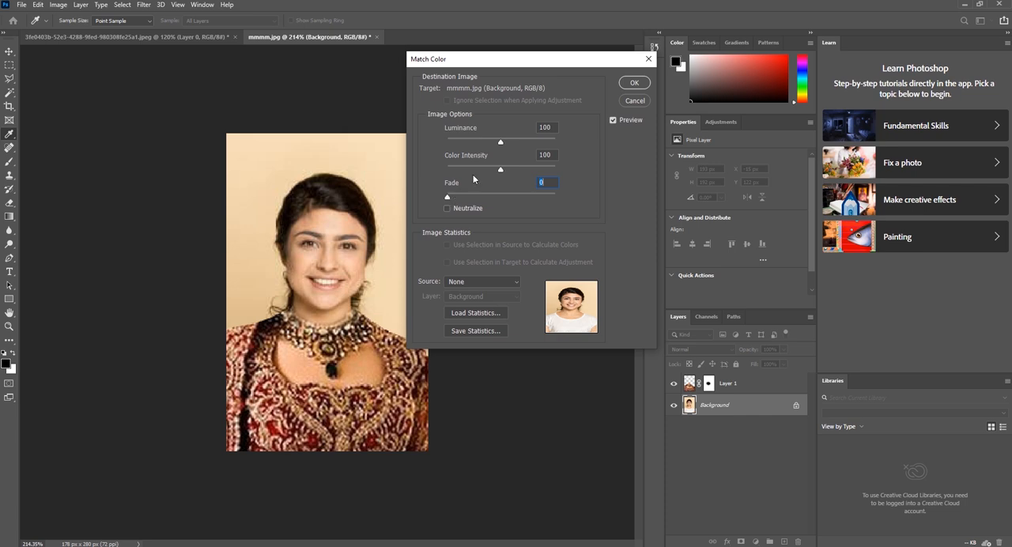
pyautogui.moveTo(501, 143); pyautogui.dragTo(513, 174)
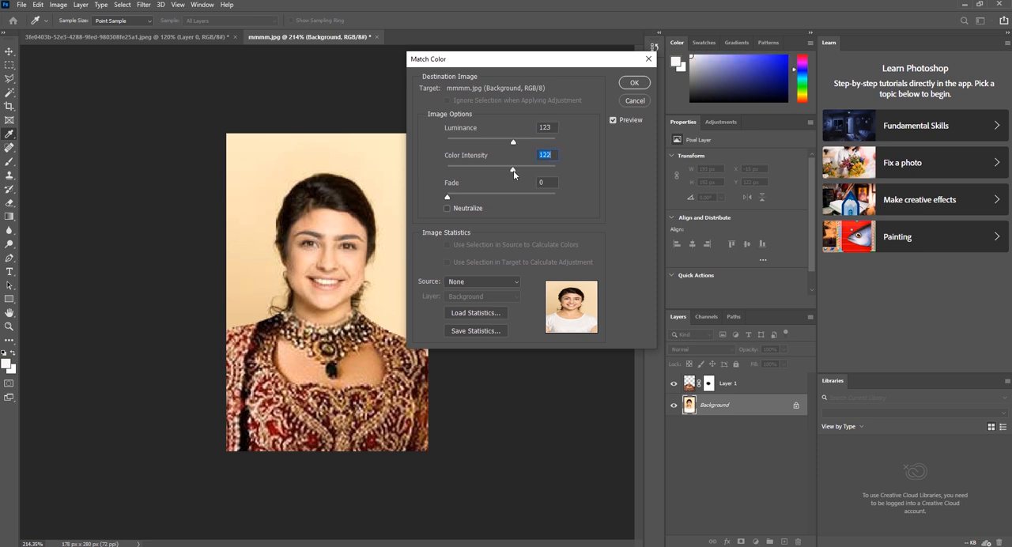
pyautogui.moveTo(514, 174); pyautogui.dragTo(513, 175)
pyautogui.click(633, 83)
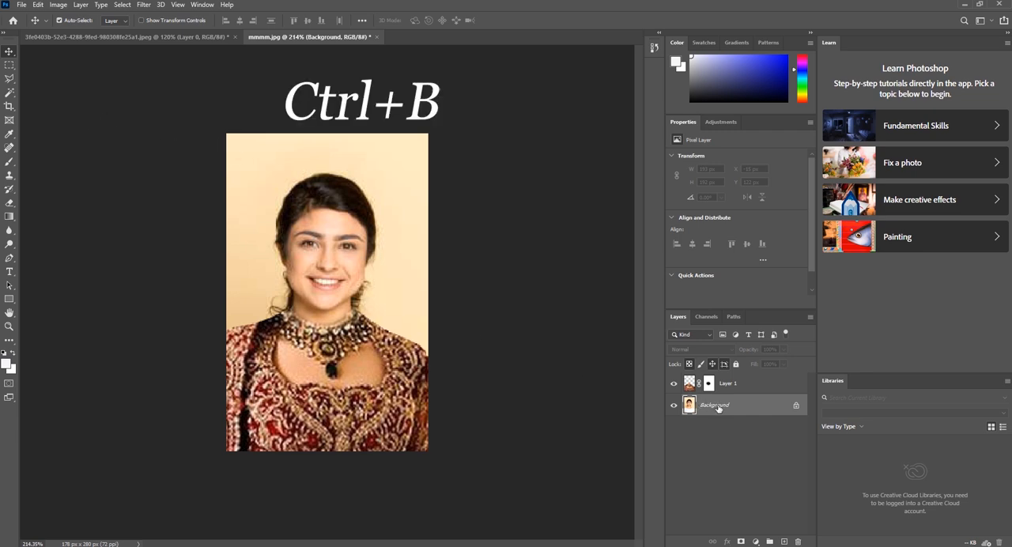
# Apply Color Balance to the Background layer's midtones with color levels -8, -6 and -5
pyautogui.hotkey('ctrl', 'b')
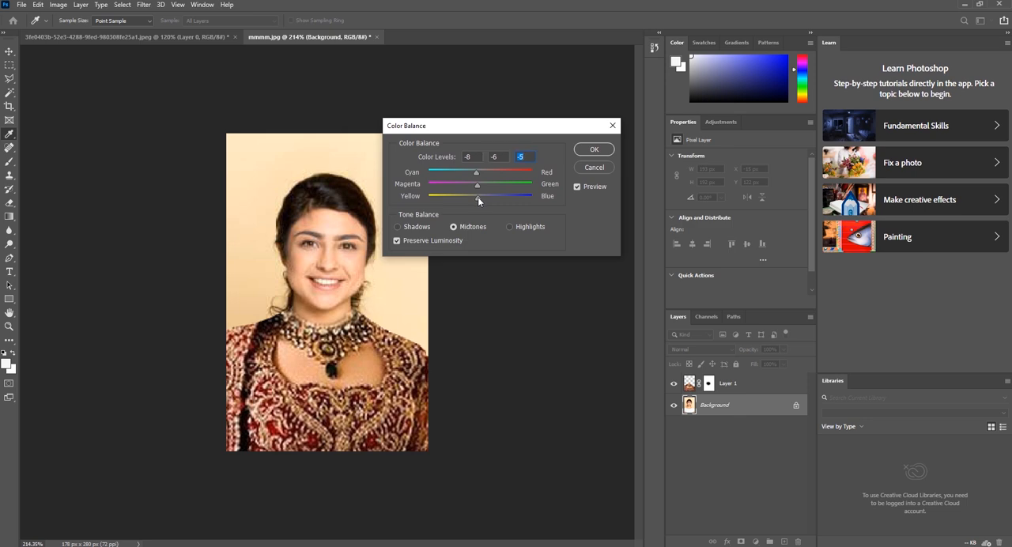
pyautogui.click(585, 150)
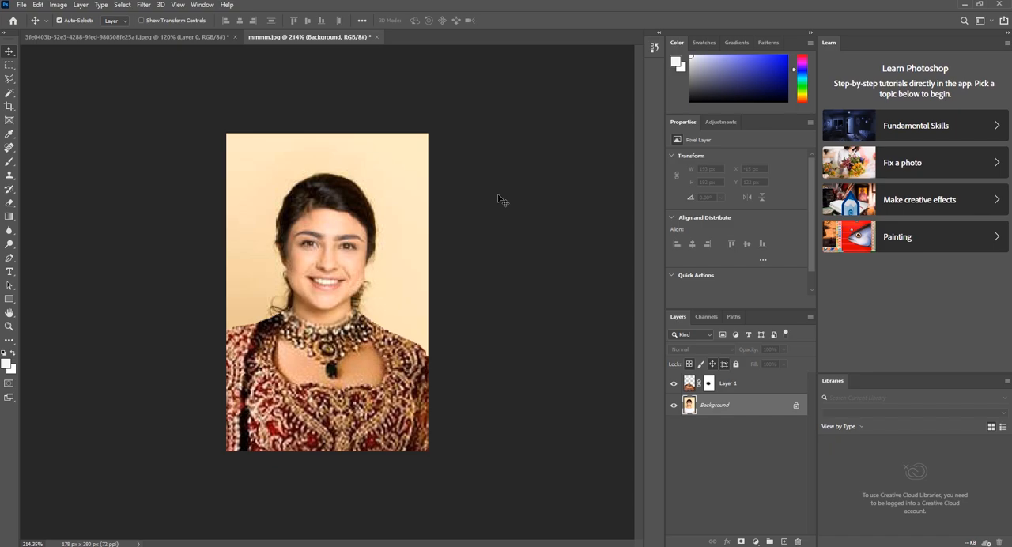
# Apply Selective Color to the Background layer's Reds with Cyan -34%, Magenta +29%, Yellow +16% and an increased Black value
pyautogui.click(62, 9)
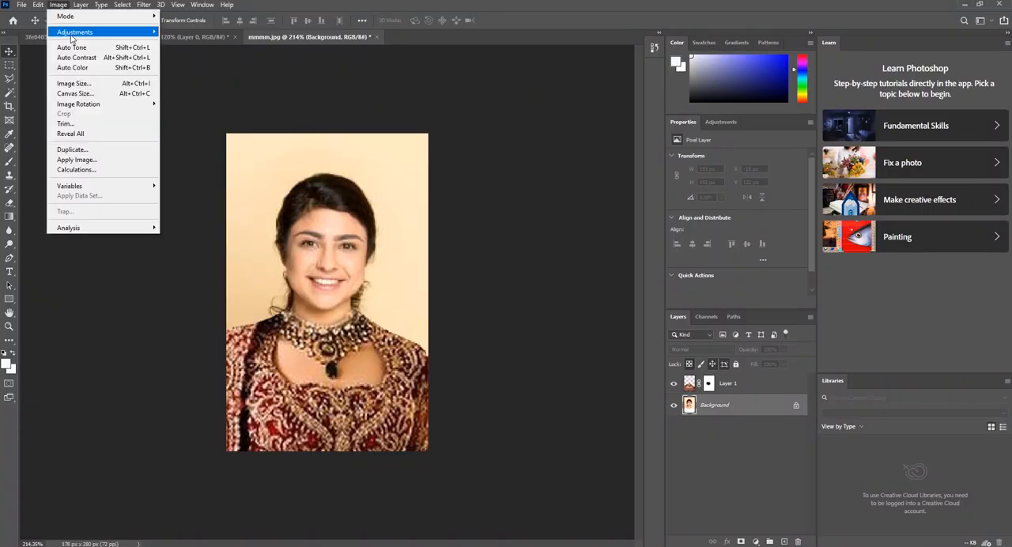
pyautogui.moveTo(107, 37)
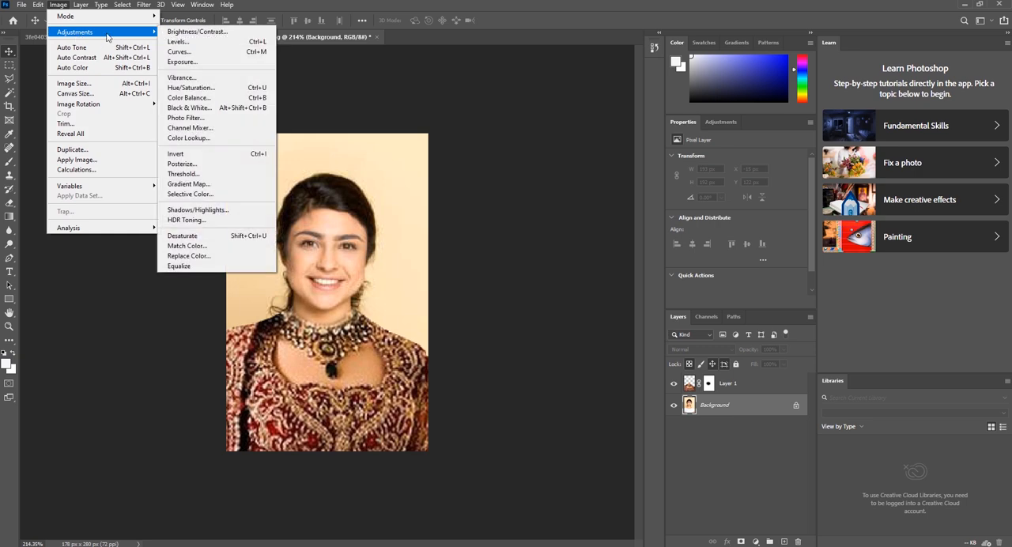
pyautogui.click(245, 199)
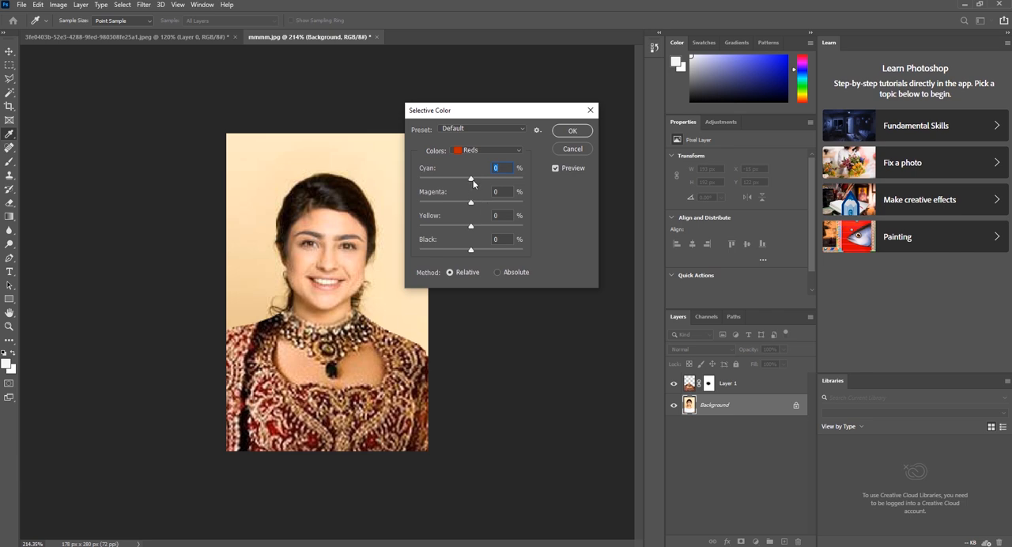
pyautogui.moveTo(472, 179); pyautogui.dragTo(453, 181)
pyautogui.moveTo(472, 205); pyautogui.dragTo(475, 206)
pyautogui.moveTo(475, 205); pyautogui.dragTo(480, 204)
pyautogui.moveTo(471, 230); pyautogui.dragTo(481, 230)
pyautogui.moveTo(480, 230); pyautogui.dragTo(477, 230)
pyautogui.moveTo(482, 203); pyautogui.dragTo(486, 204)
pyautogui.moveTo(476, 227); pyautogui.dragTo(484, 254)
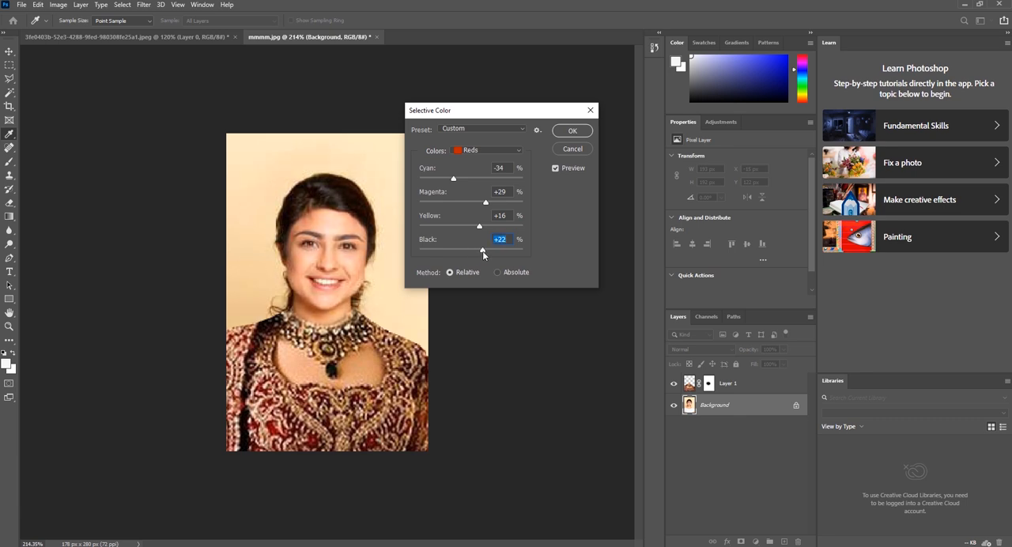
pyautogui.moveTo(482, 255); pyautogui.dragTo(491, 254)
pyautogui.moveTo(491, 255); pyautogui.dragTo(486, 254)
pyautogui.click(572, 131)
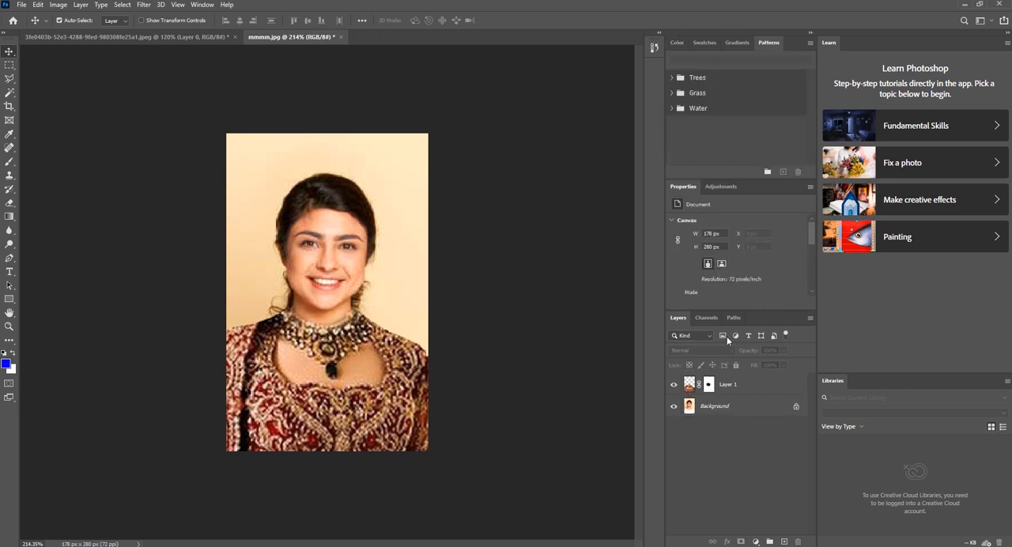
# Select the whole beige backdrop around the woman on the Background layer with the Magic Wand at tolerance 32
pyautogui.click(9, 93)
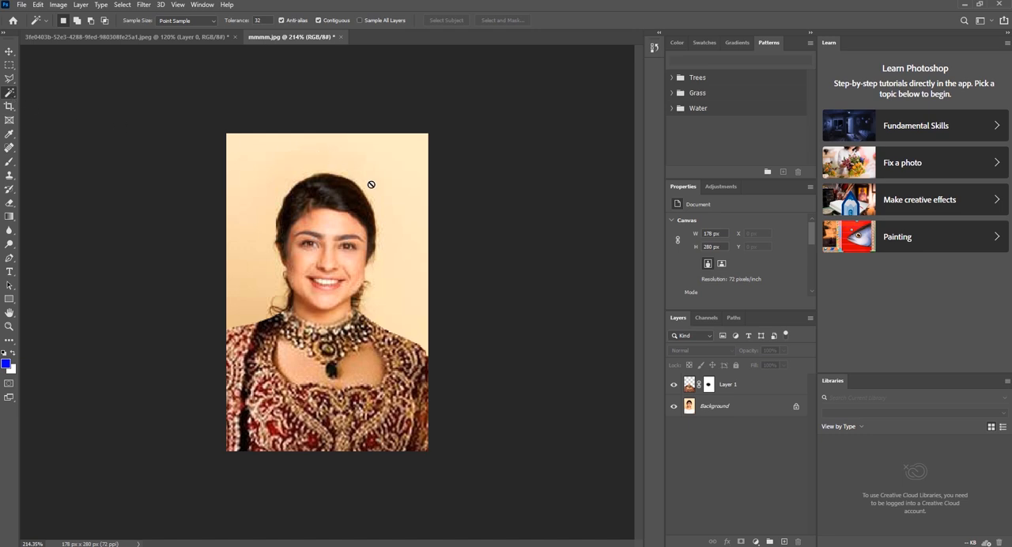
pyautogui.click(738, 404)
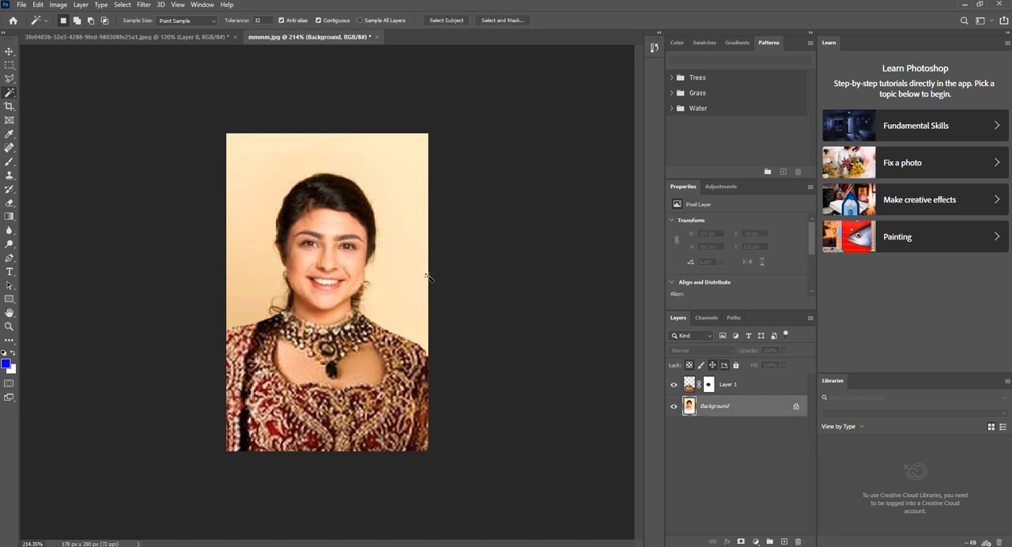
pyautogui.click(383, 189)
pyautogui.keyDown('alt'); pyautogui.click(244, 301); pyautogui.keyUp('alt')
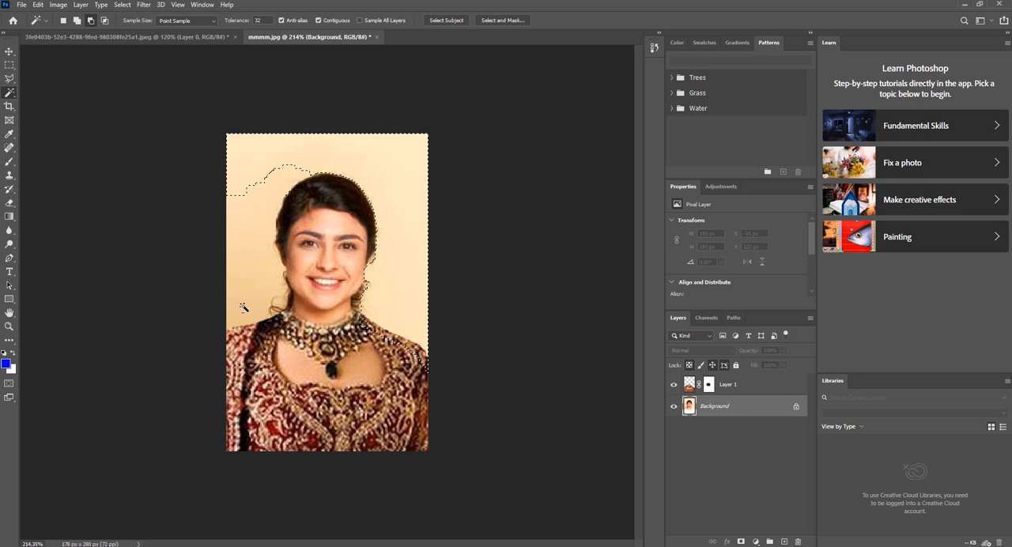
pyautogui.click(248, 293)
pyautogui.click(244, 157)
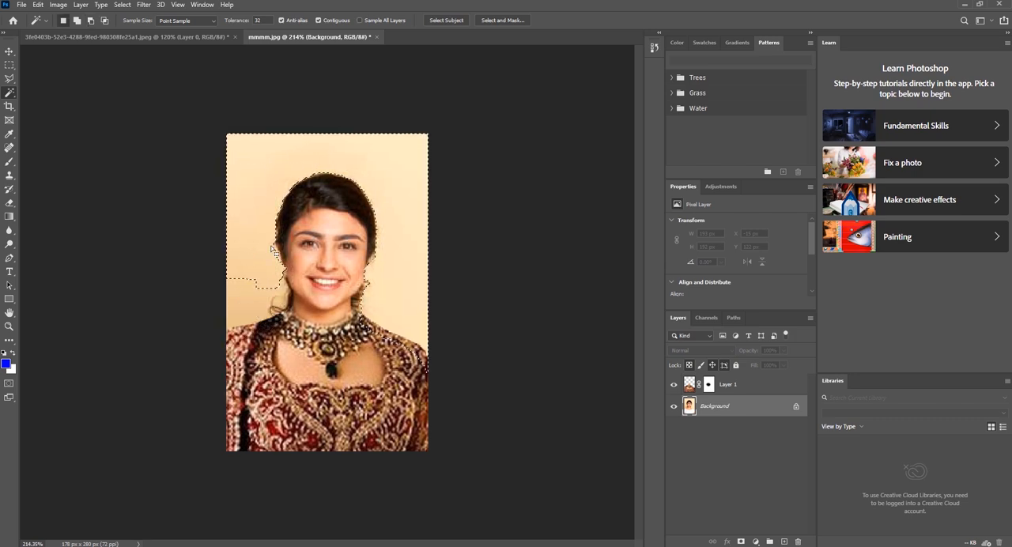
pyautogui.keyDown('shift'); pyautogui.click(248, 291); pyautogui.keyUp('shift')
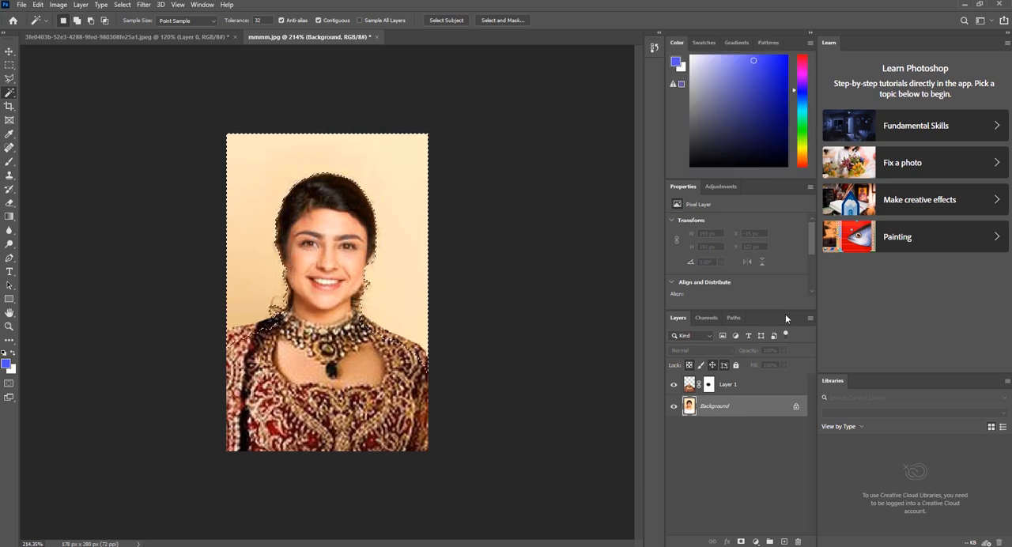
# Try to remove the portrait's beige backdrop with the Remove Background quick action, discarding the current selection
pyautogui.moveTo(785, 313); pyautogui.dragTo(569, 174)
pyautogui.click(719, 472)
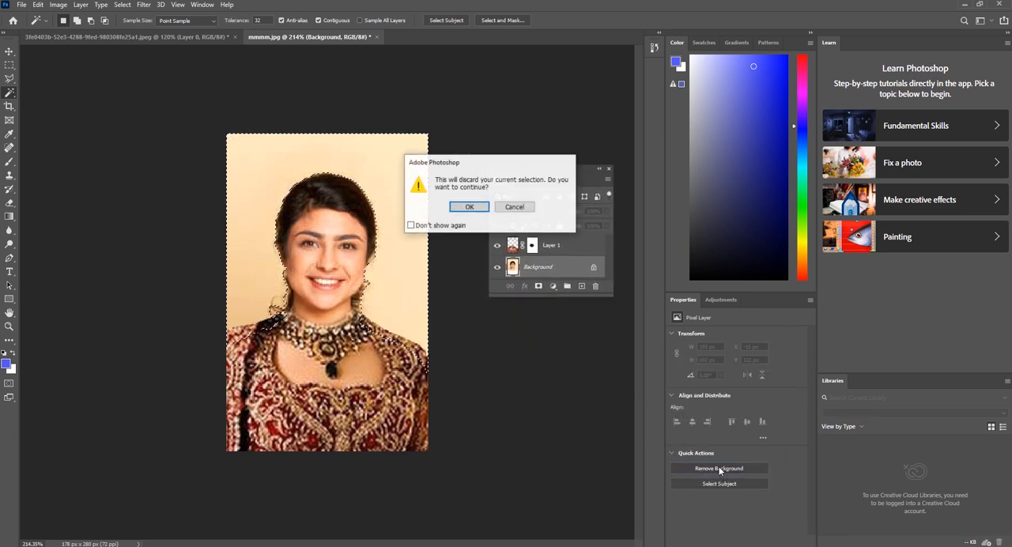
pyautogui.click(469, 207)
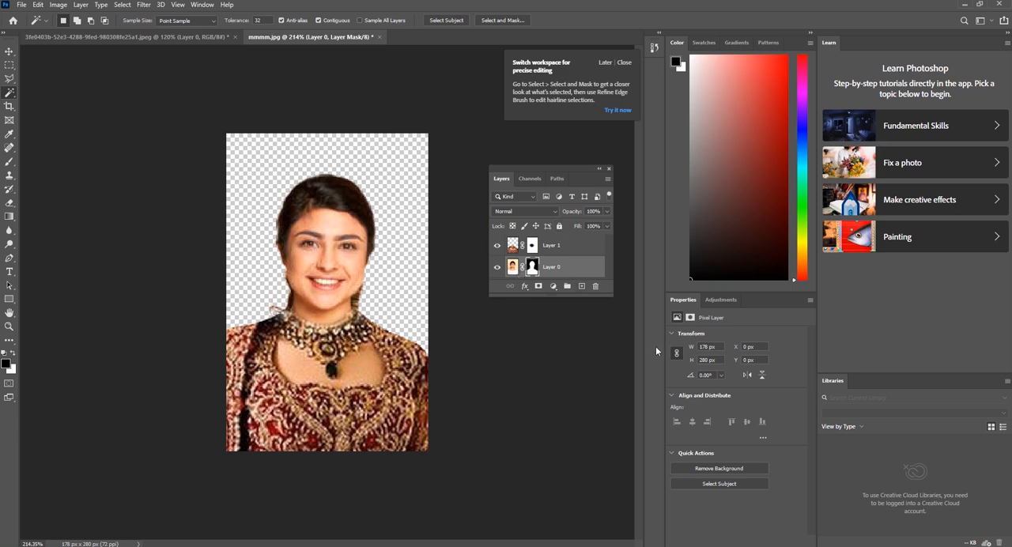
pyautogui.click(726, 484)
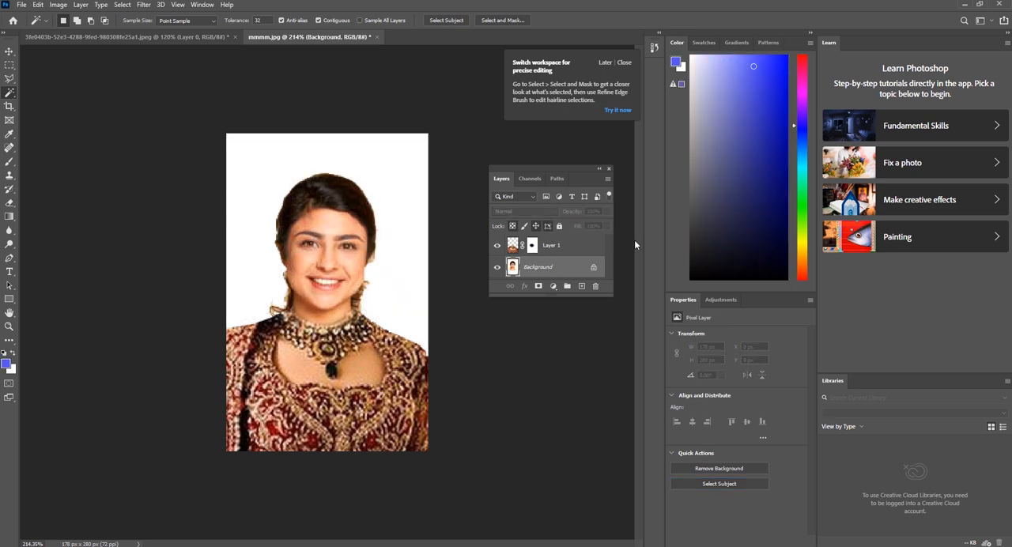
# Choose a darker blue foreground colour and dock the floating Layers panel beside Properties and Adjustments
pyautogui.moveTo(748, 189); pyautogui.dragTo(756, 120)
pyautogui.moveTo(588, 187); pyautogui.dragTo(757, 387)
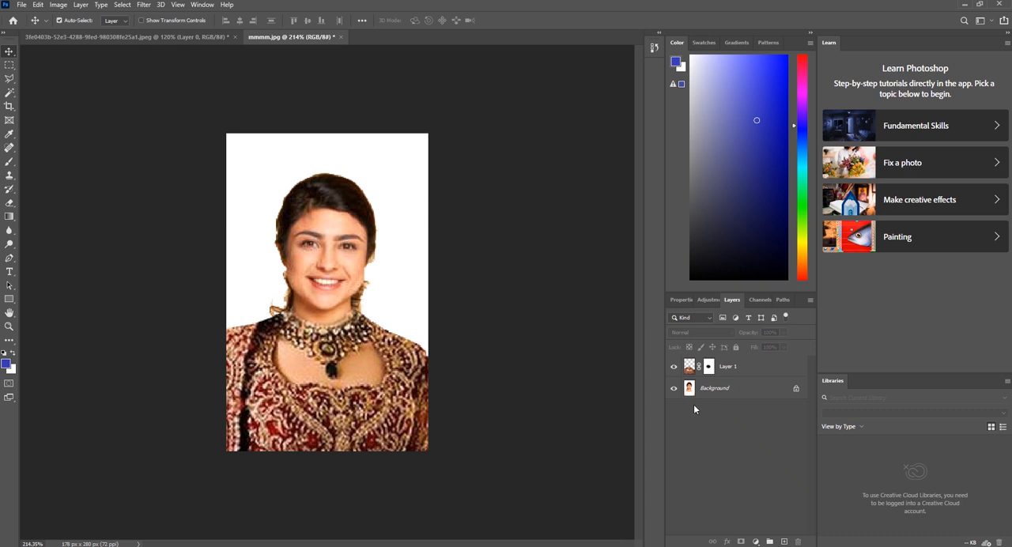
# Deselect the backdrop selection around the woman and leave no layer selected
pyautogui.click(703, 390)
pyautogui.click(721, 368)
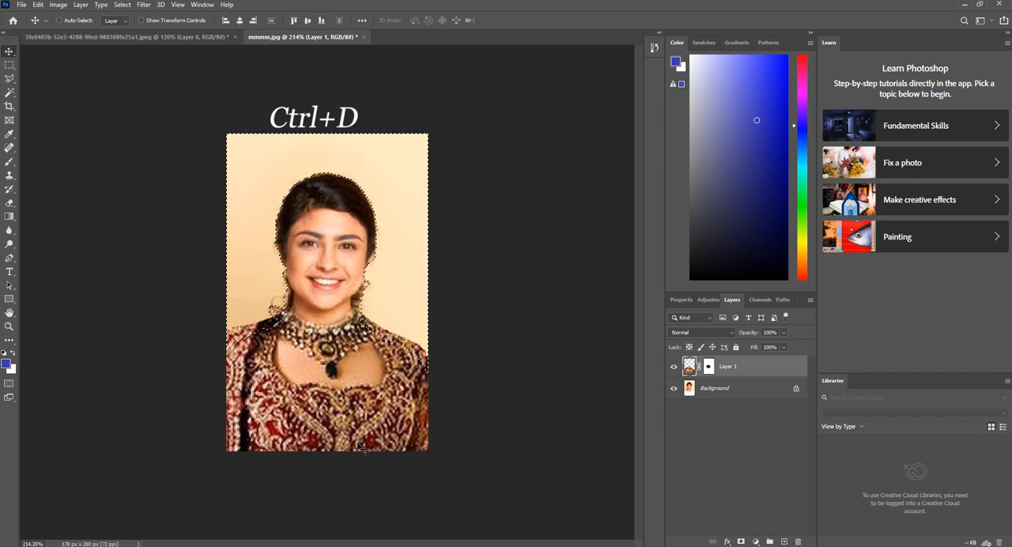
pyautogui.click(577, 295)
pyautogui.hotkey('ctrl', 'd')
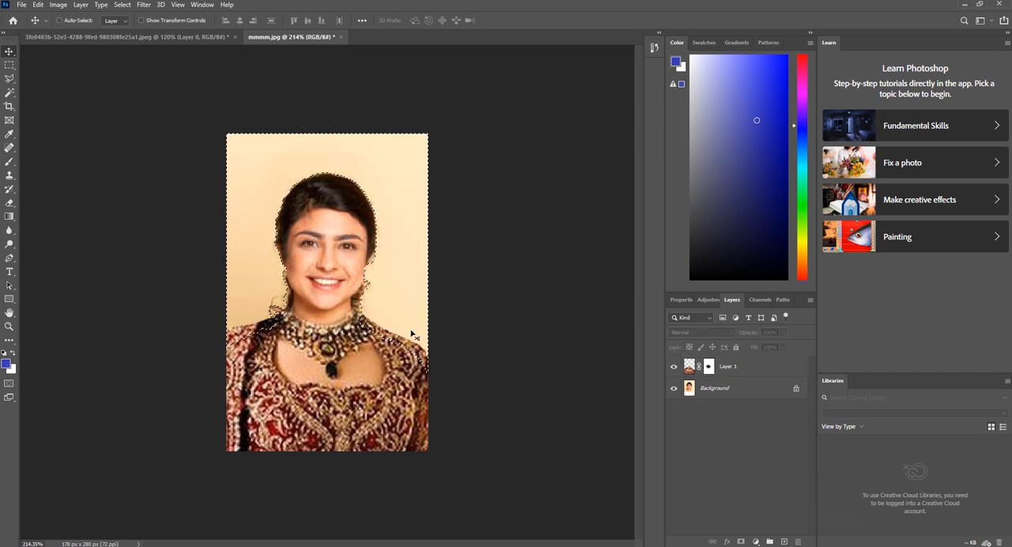
pyautogui.click(732, 375)
pyautogui.click(675, 420)
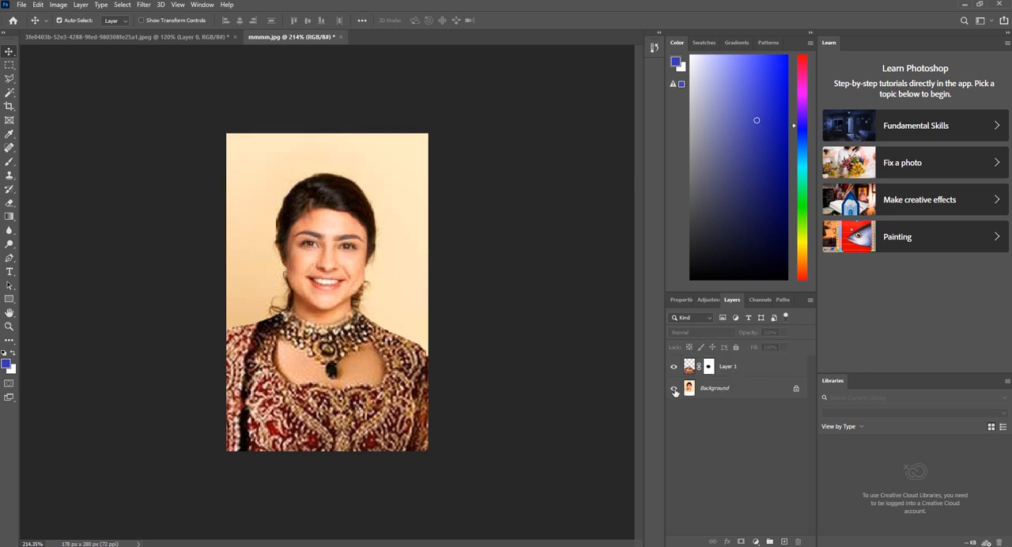
# Hide and reshow Layer 1 to compare the outfit, and merge it with the Background layer
pyautogui.click(674, 368)
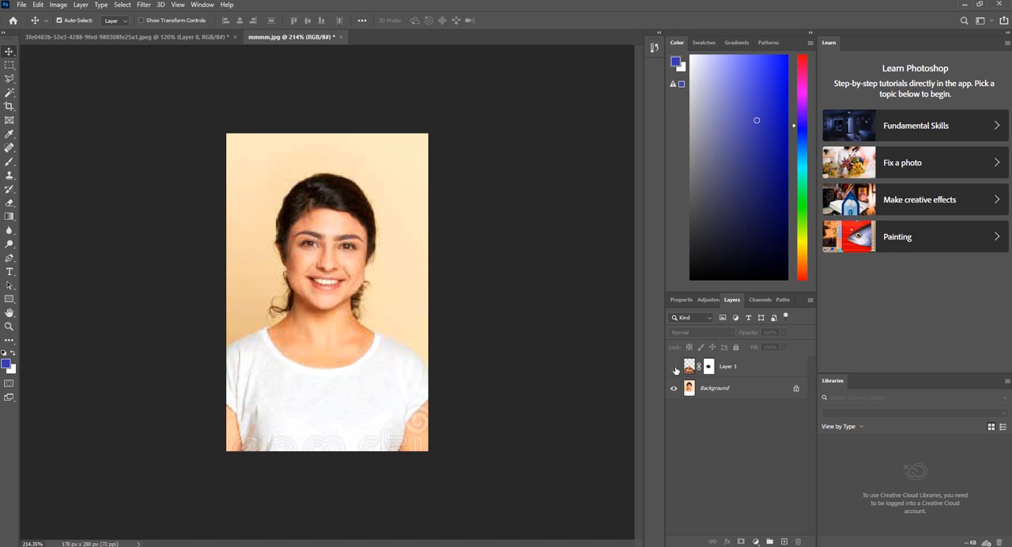
pyautogui.click(674, 368)
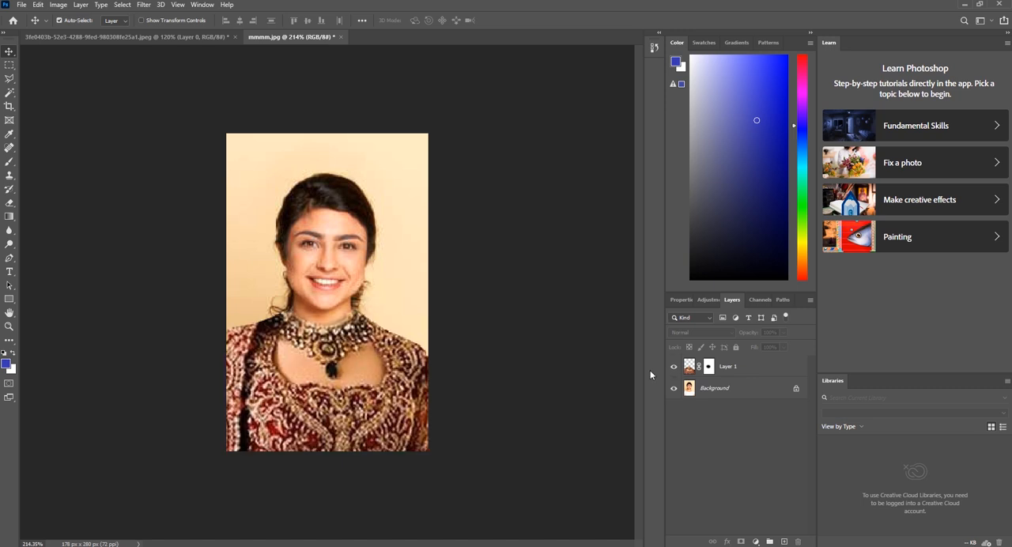
pyautogui.keyDown('shift'); pyautogui.click(726, 365); pyautogui.keyUp('shift')
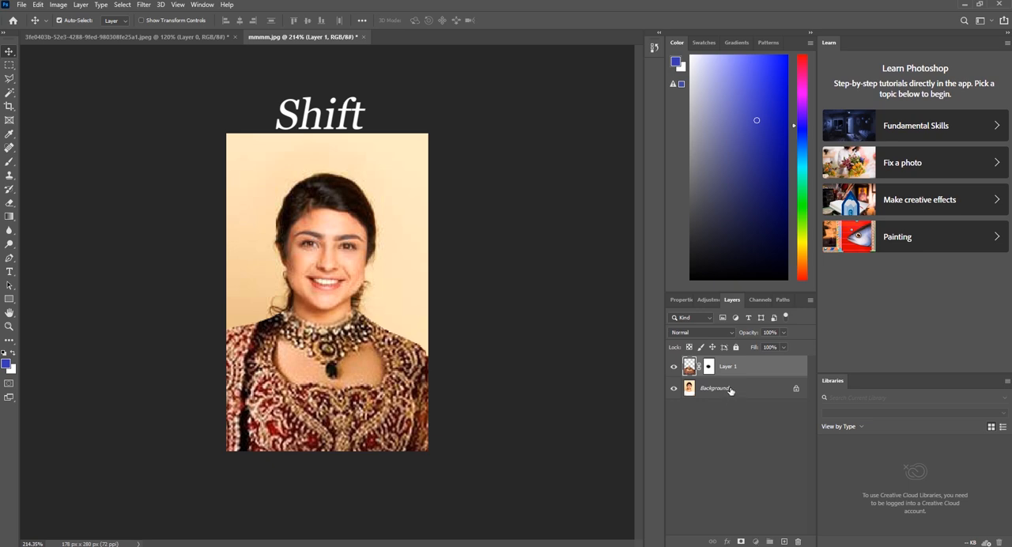
pyautogui.keyDown('shift'); pyautogui.click(729, 389); pyautogui.keyUp('shift')
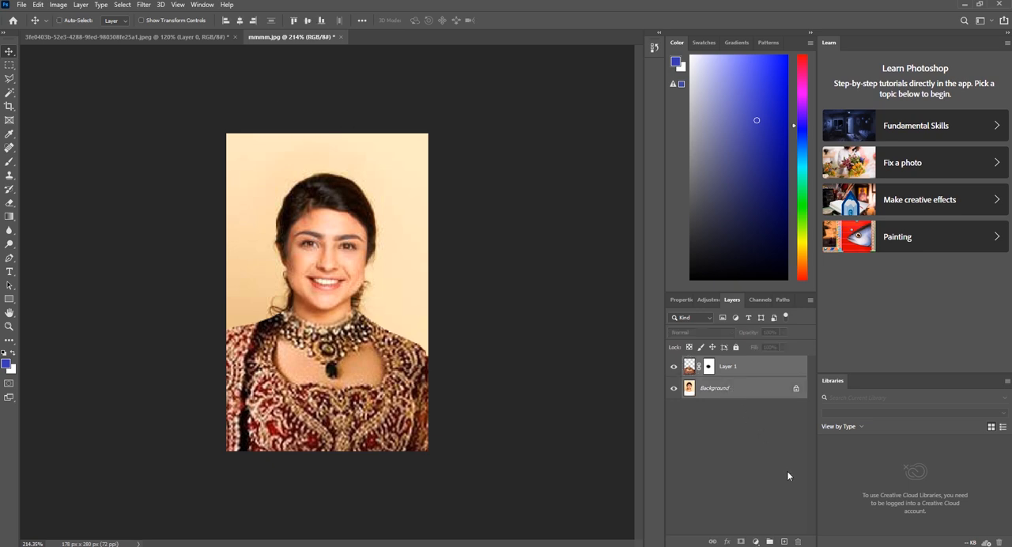
pyautogui.hotkey('ctrl', 'e')
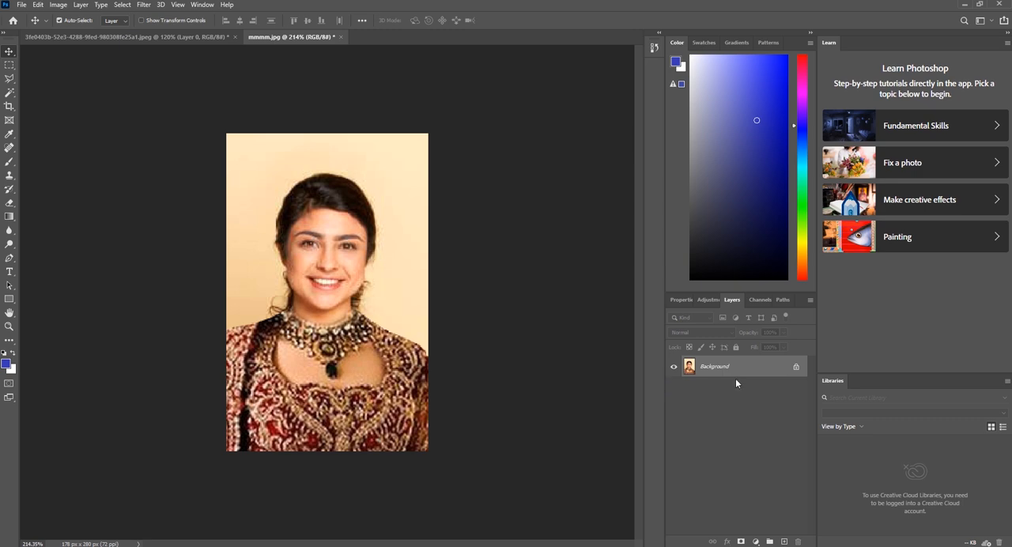
pyautogui.moveTo(291, 273); pyautogui.dragTo(318, 295)
pyautogui.press('h')
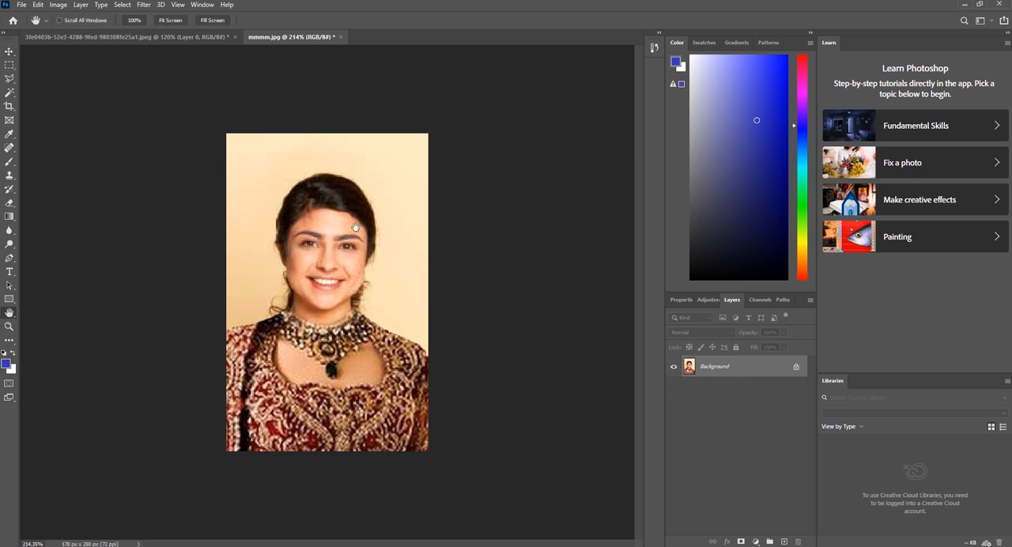
pyautogui.click(9, 51)
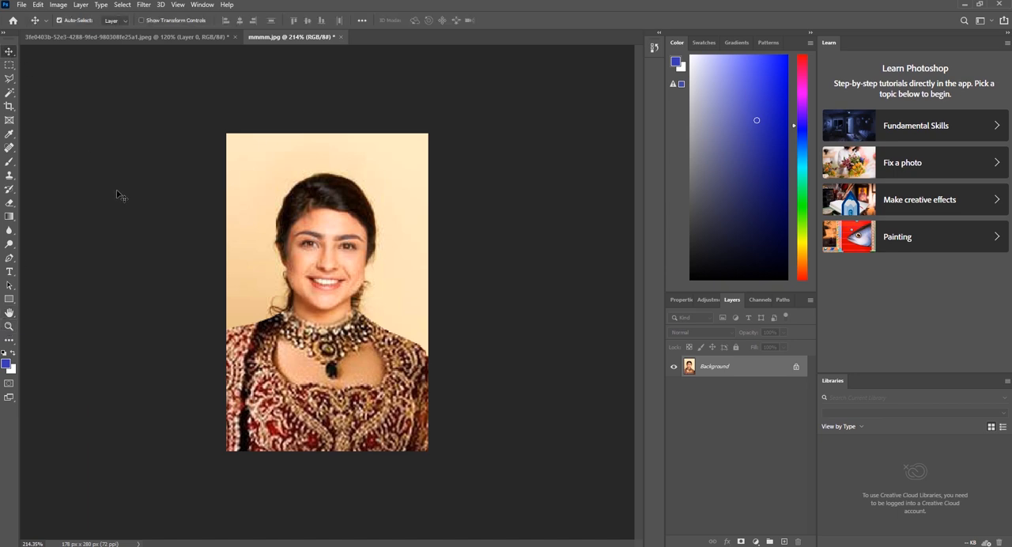